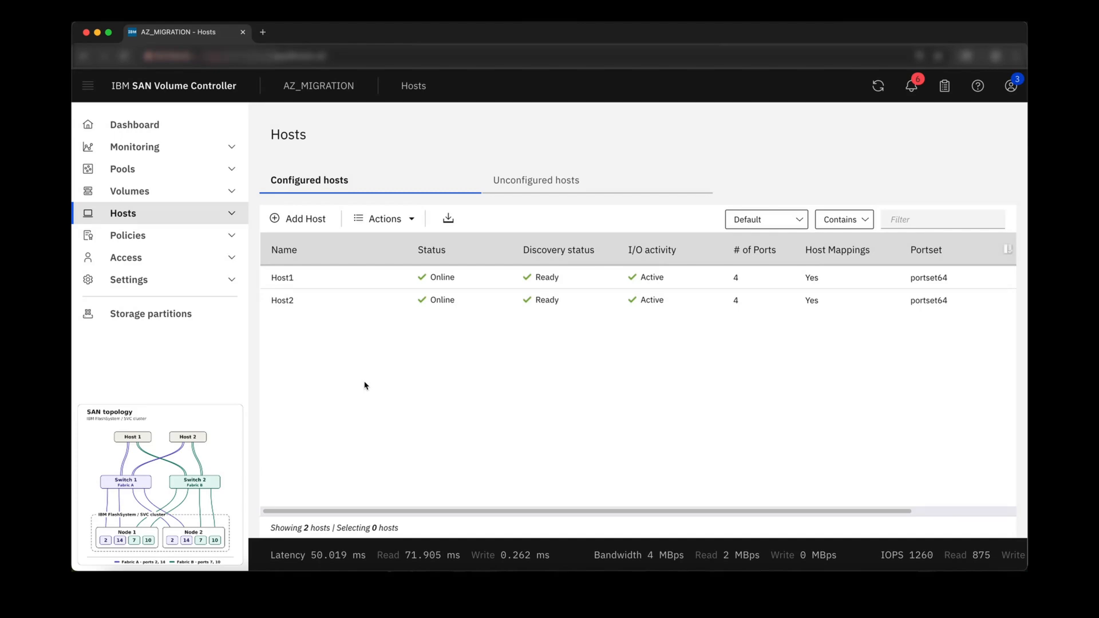
Review the existing TRAD zones on both switches and the system performance charts
key("ctrl+Right")
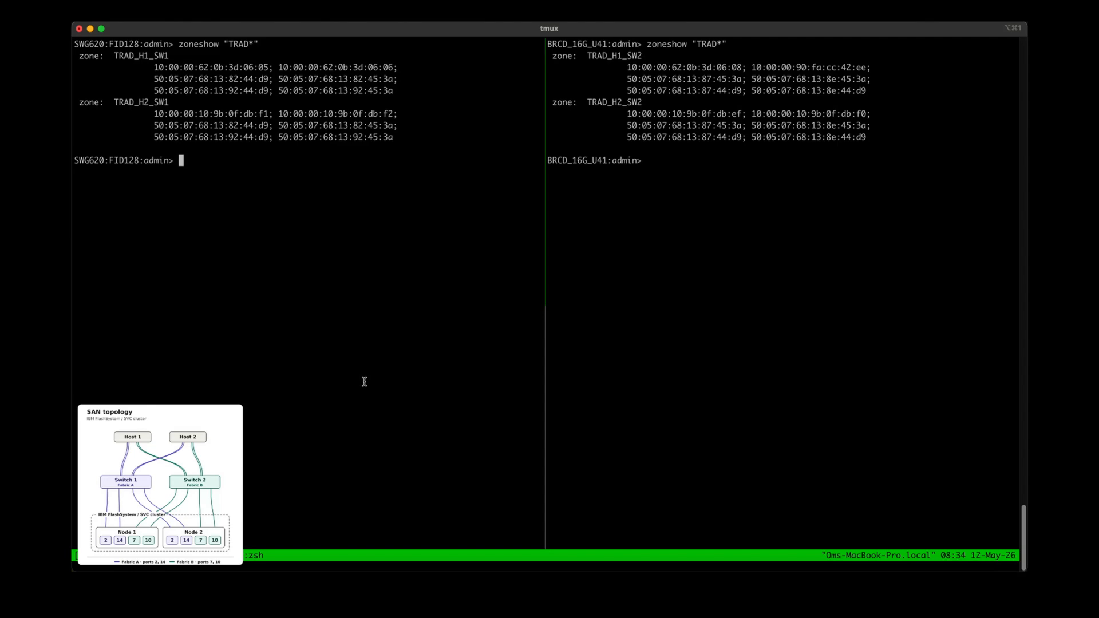
key("ctrl+Left")
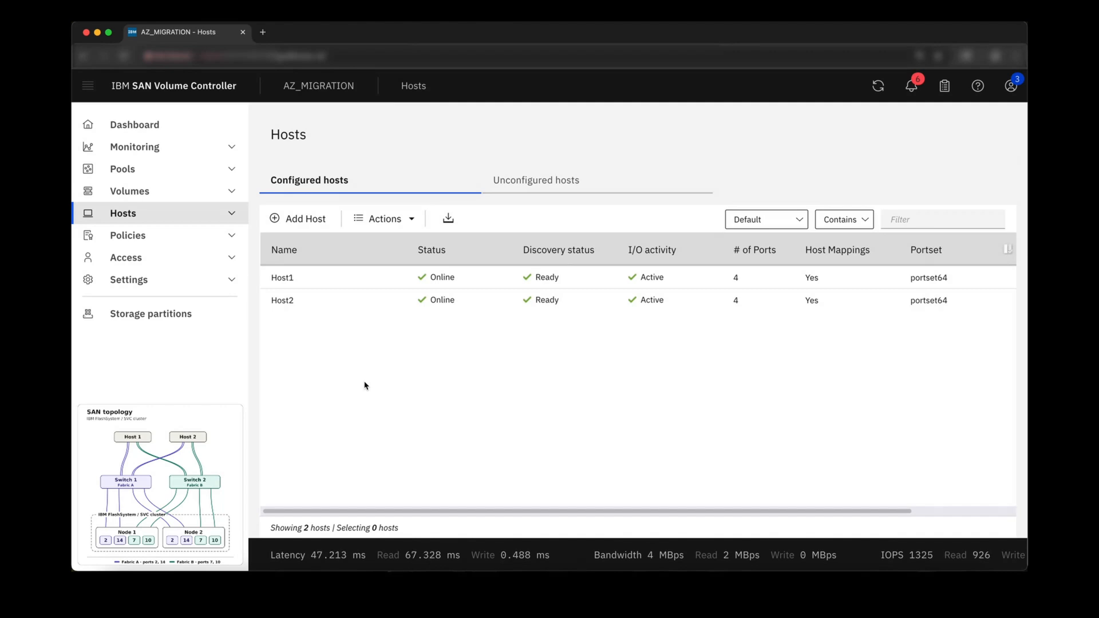
left_click(233, 148)
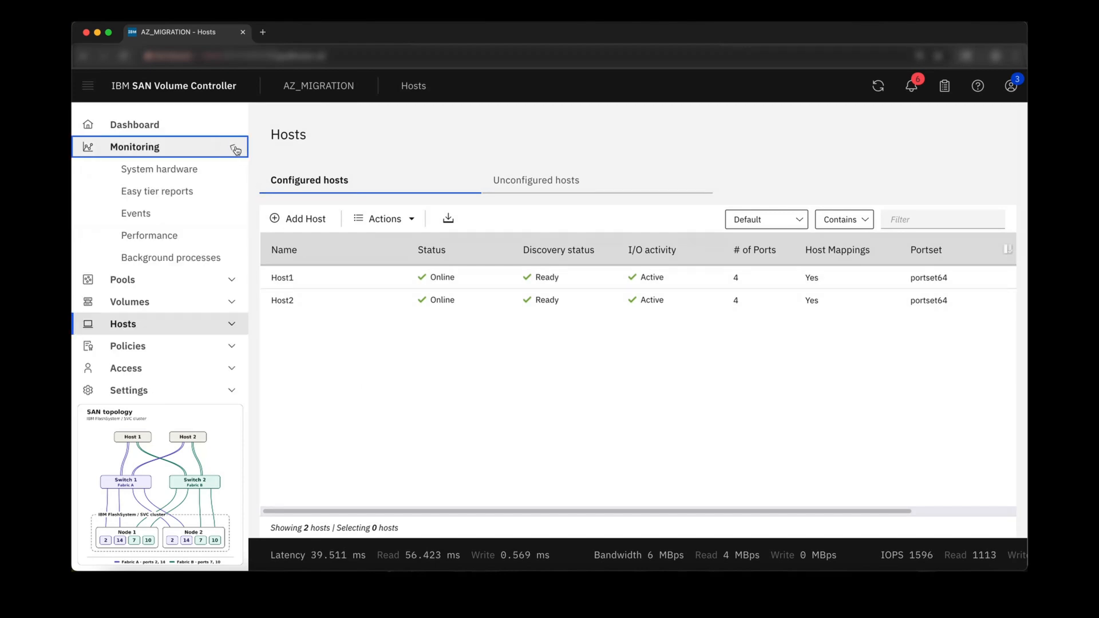
left_click(232, 235)
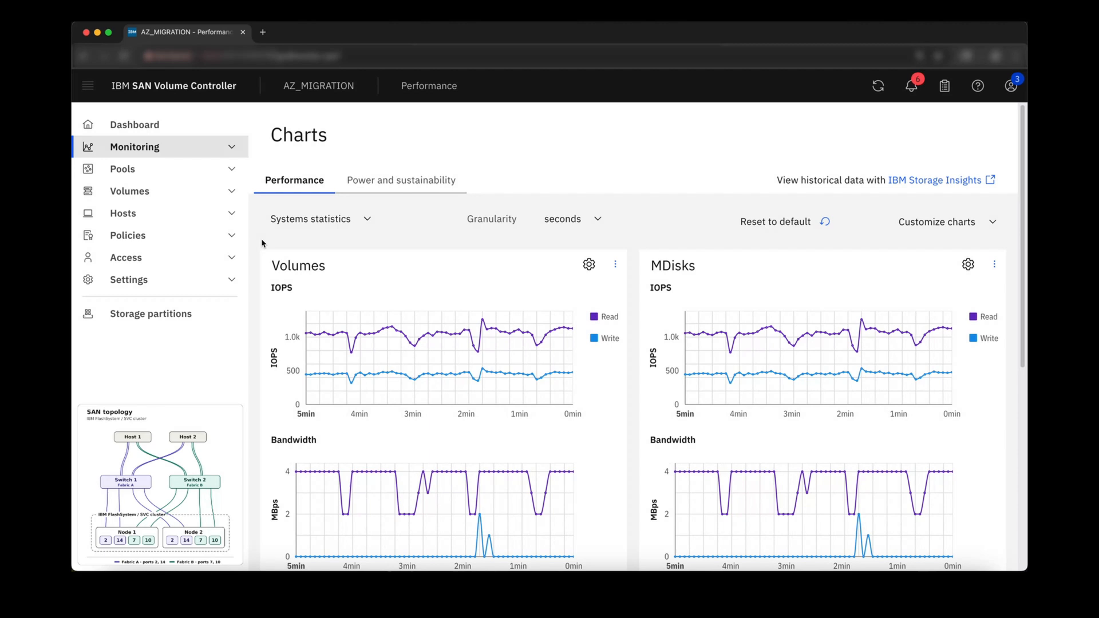
Start creating a new Fibre Channel portset named az_ps1
left_click(232, 281)
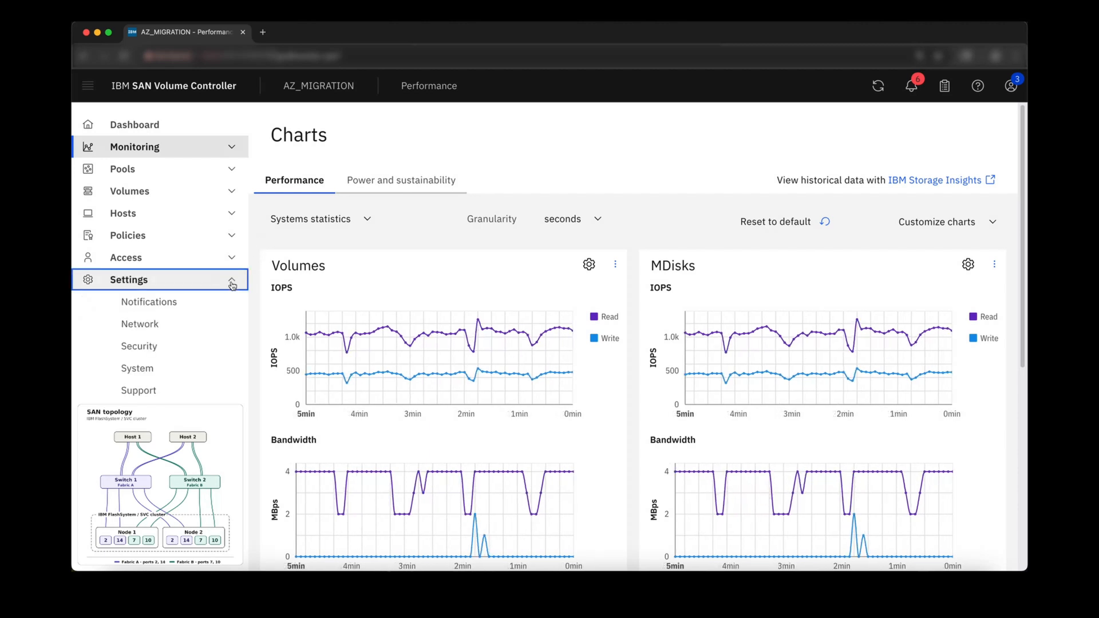
left_click(227, 326)
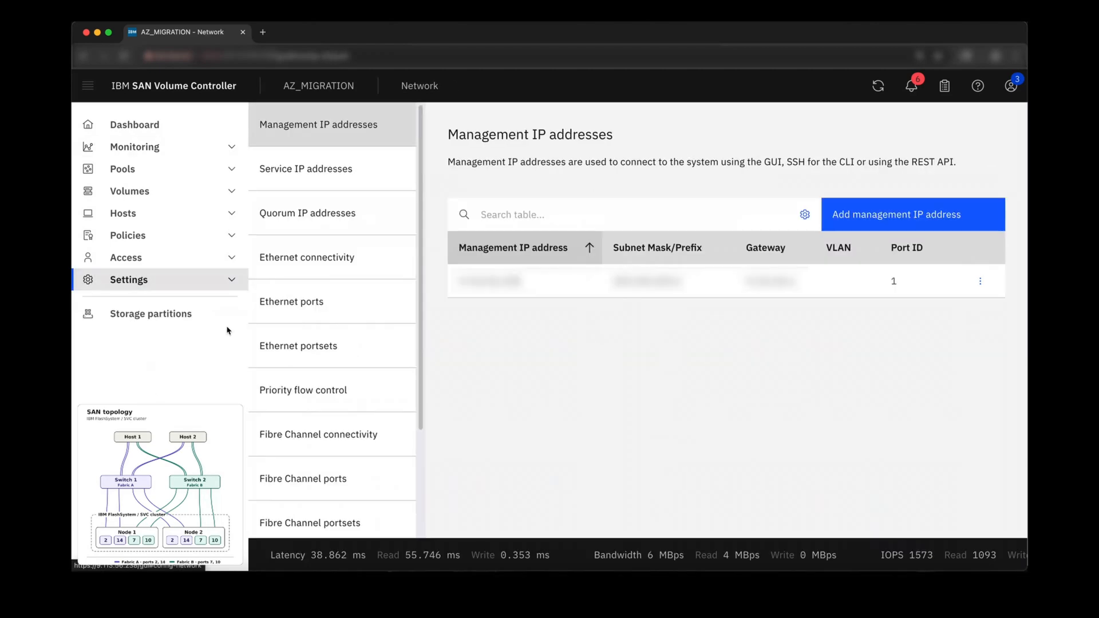
scroll(302, 335, "down", 3)
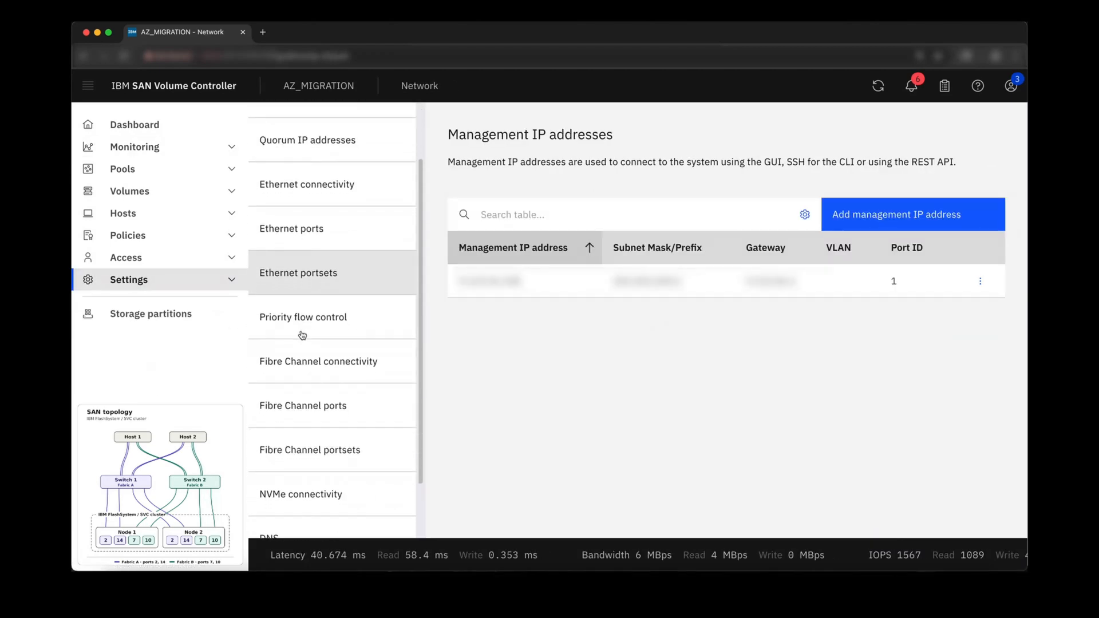
left_click(316, 394)
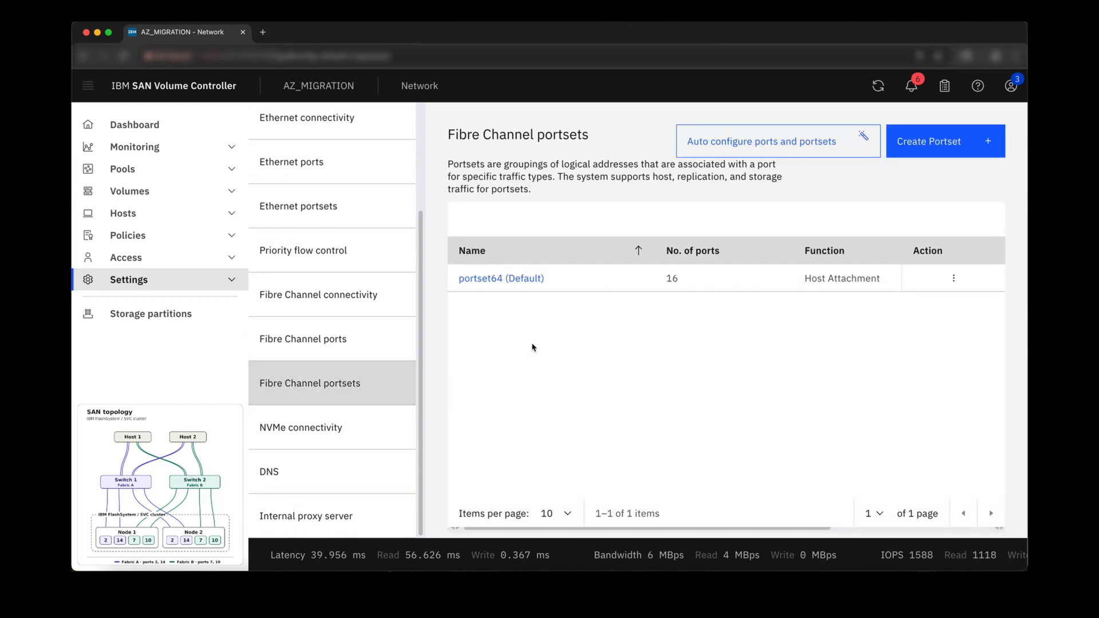
left_click(920, 158)
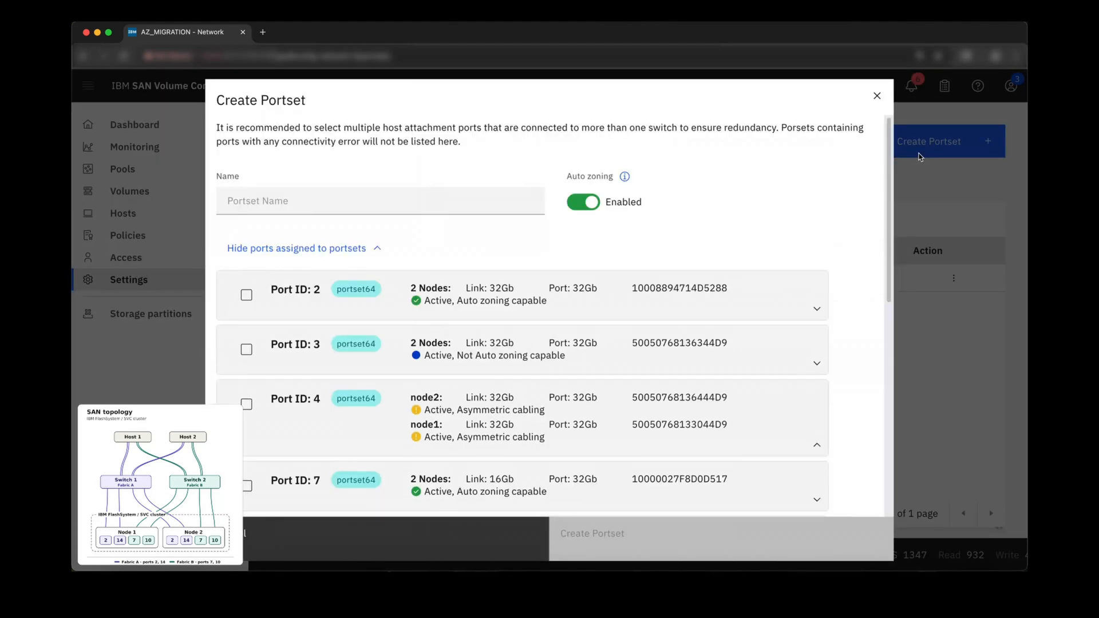
left_click(494, 203)
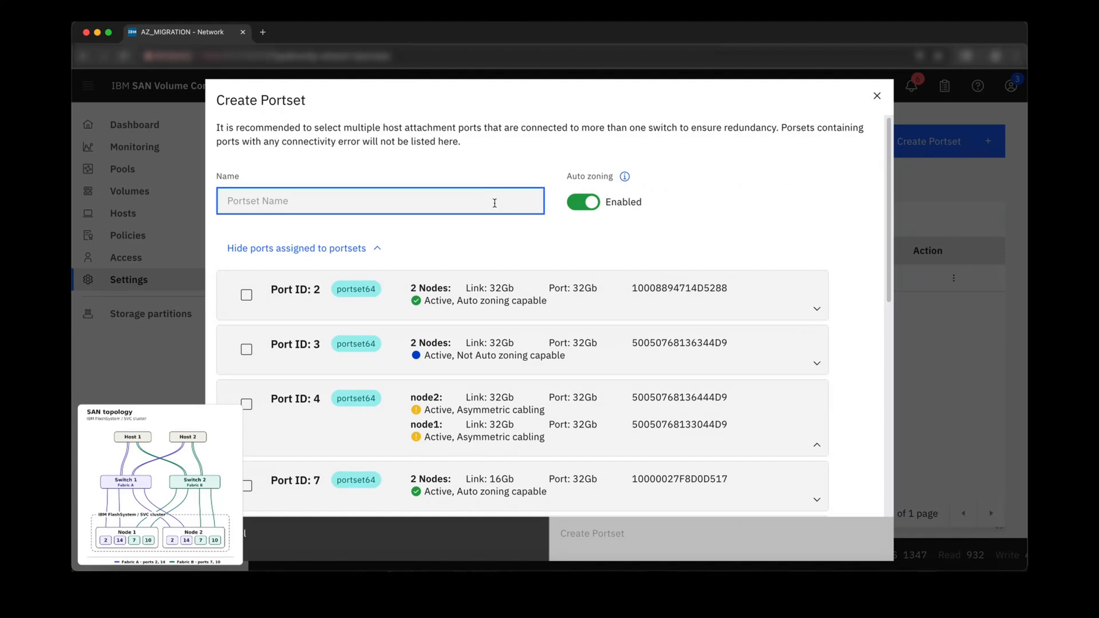
type("az")
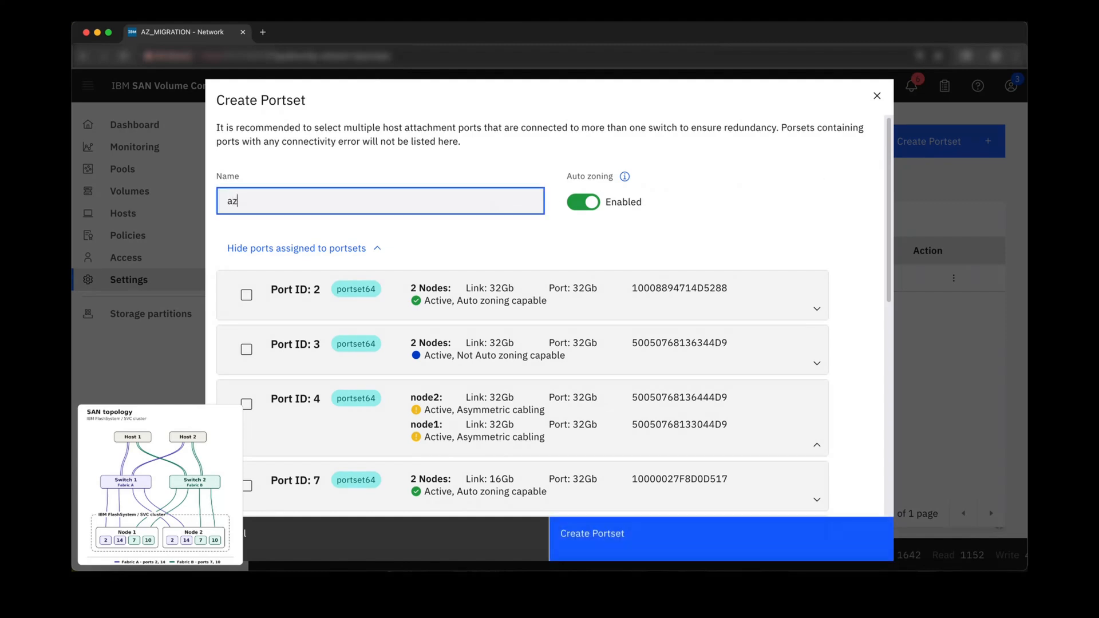
type("_ps1")
Select ports 2, 7, 10 and 14 for the portset and create it
left_click(247, 295)
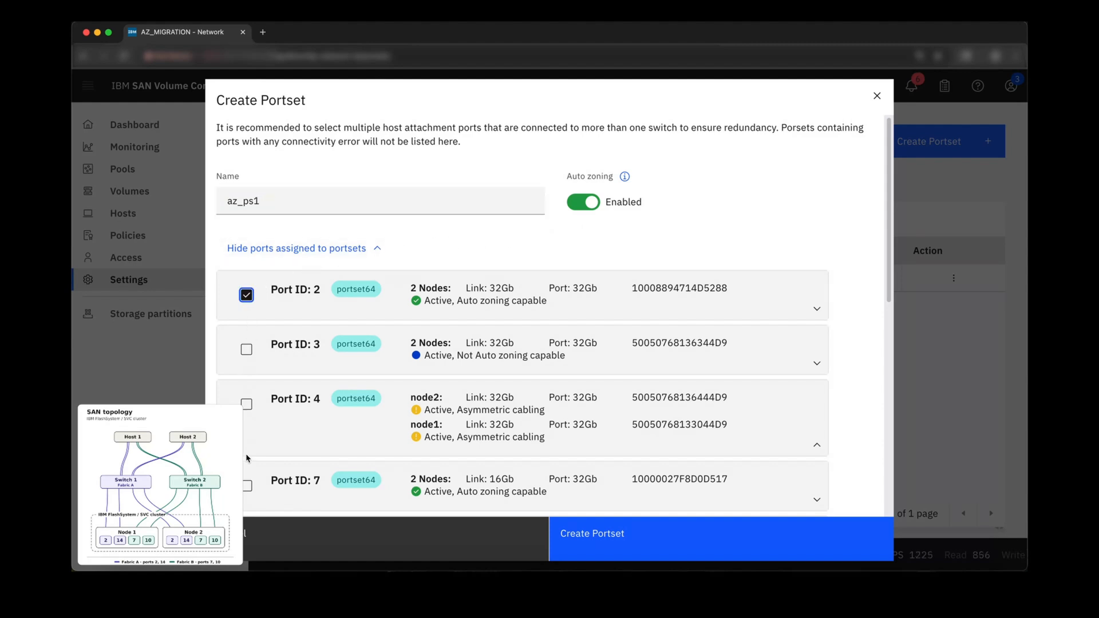
left_click(246, 486)
scroll(247, 486, "down", 2)
scroll(247, 488, "down", 3)
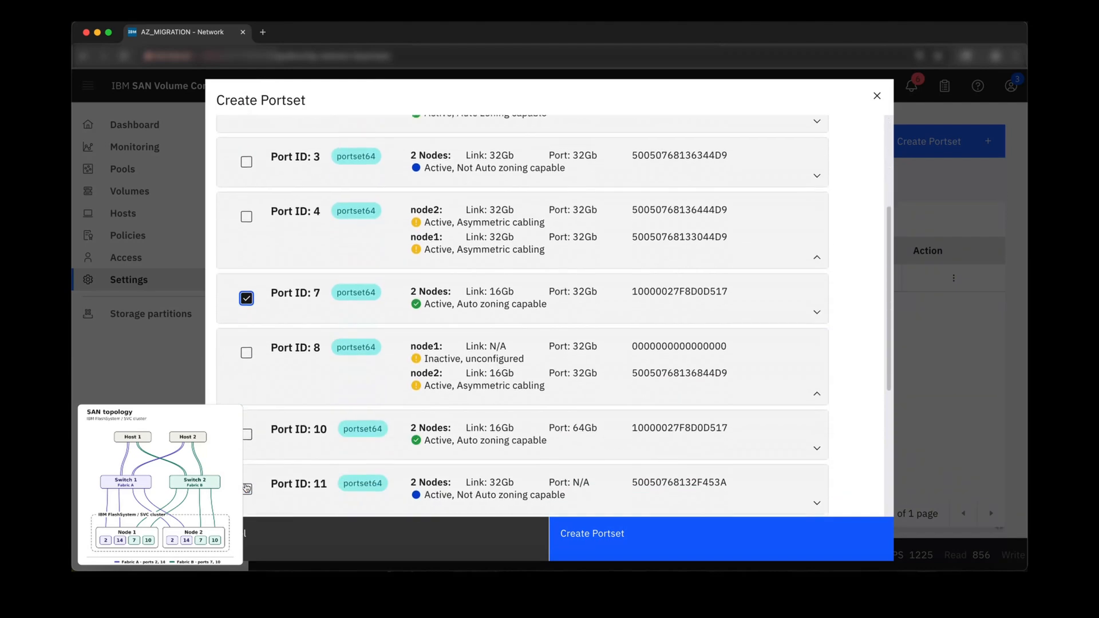
left_click(247, 428)
scroll(246, 429, "down", 5)
left_click(247, 435)
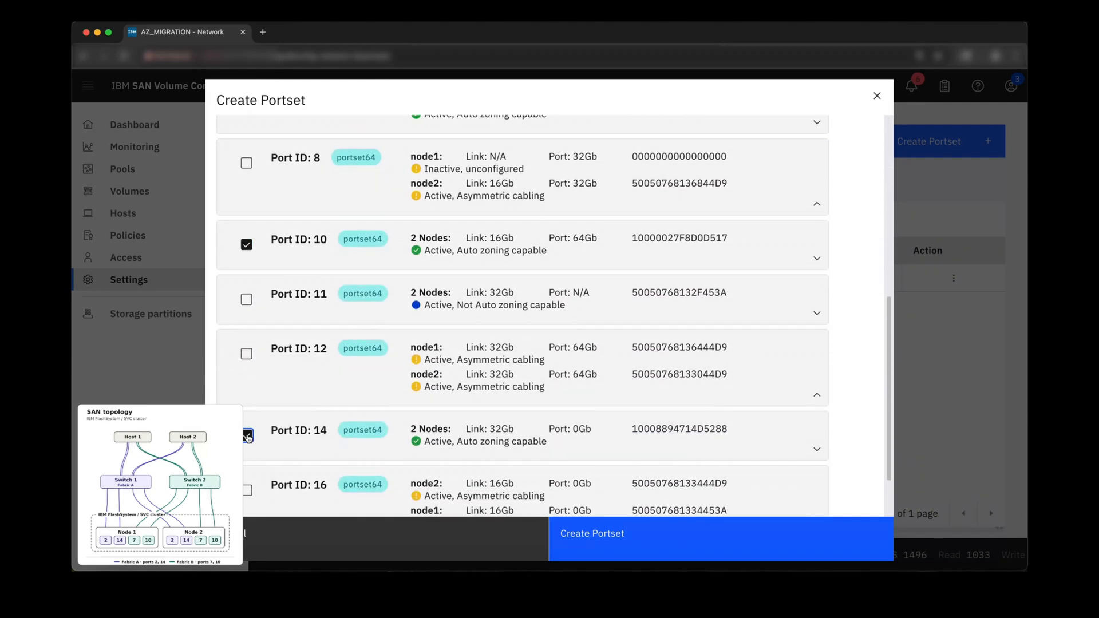
left_click(600, 554)
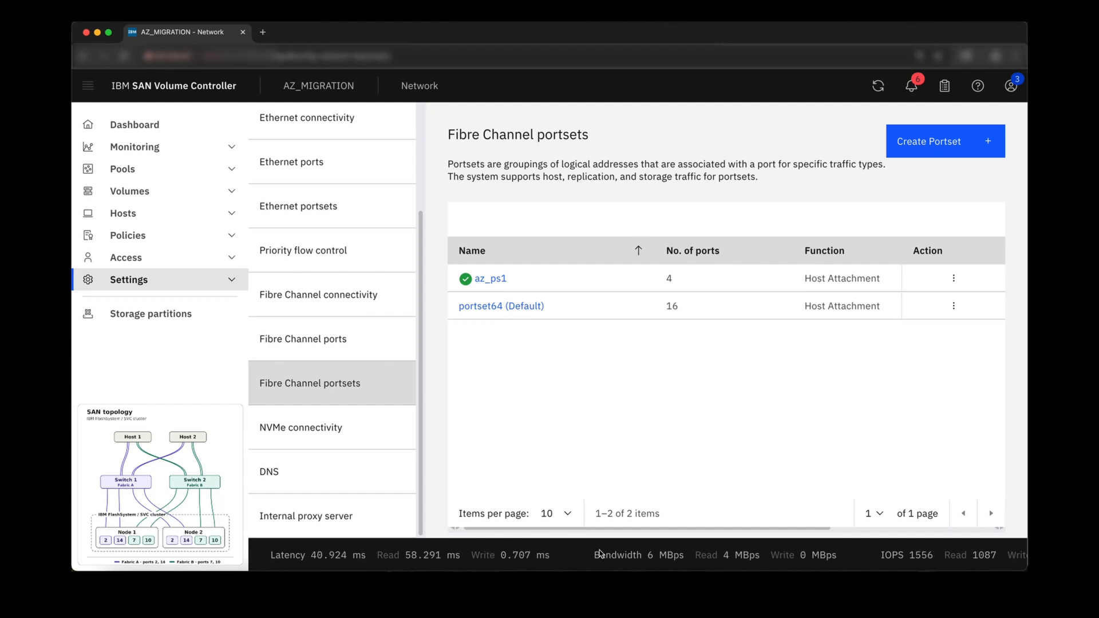
Change Host1's portset to az_ps1 and save
left_click(233, 215)
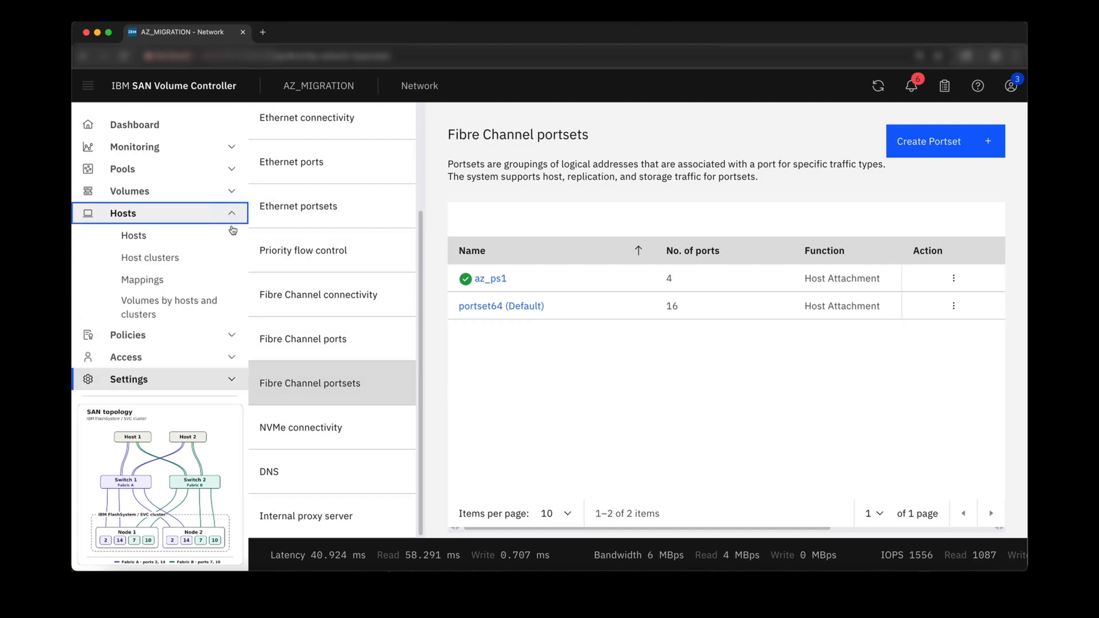
left_click(232, 235)
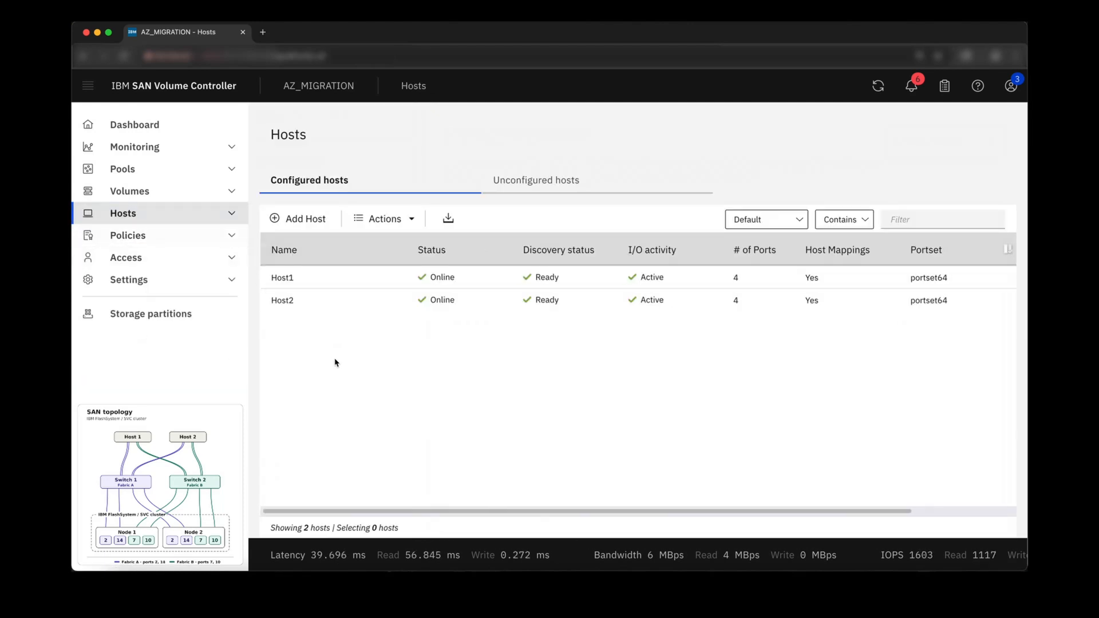
right_click(342, 277)
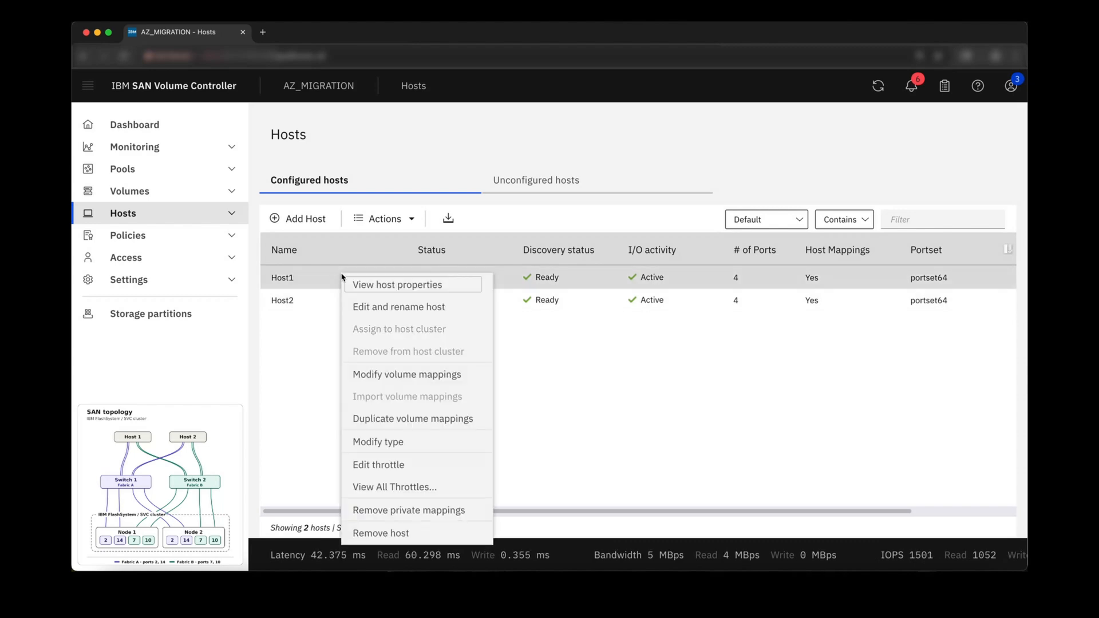
left_click(367, 309)
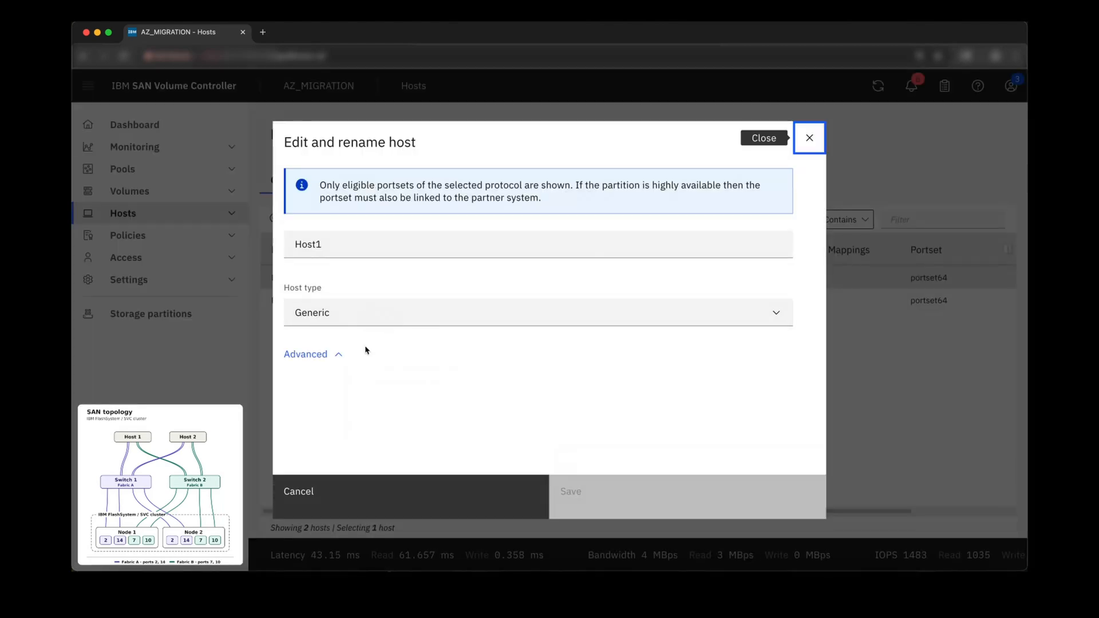
left_click(336, 355)
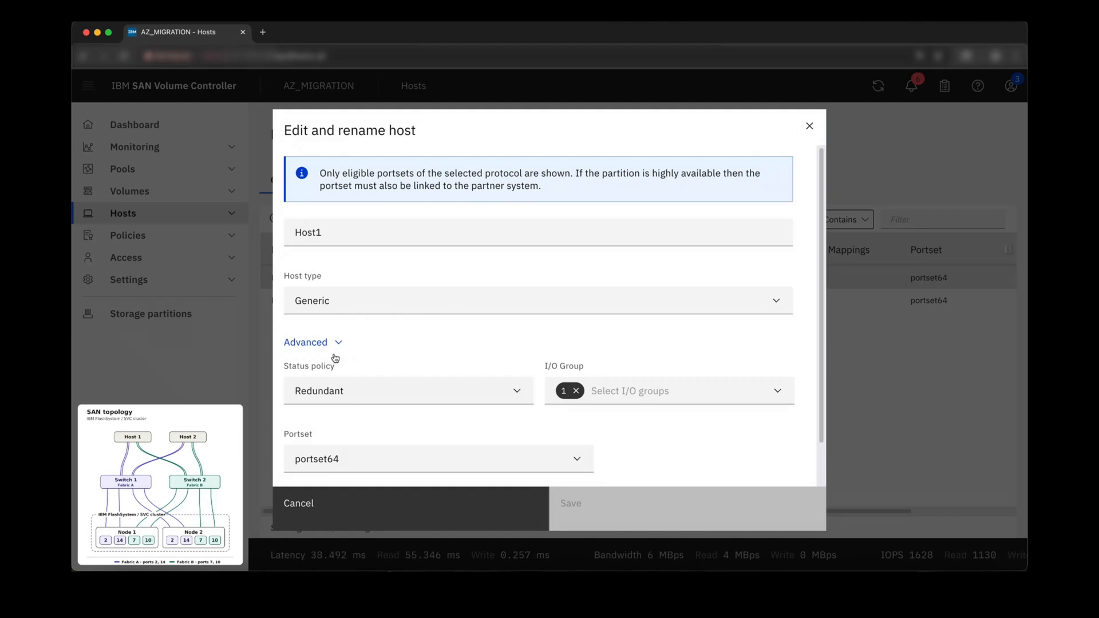
left_click(350, 458)
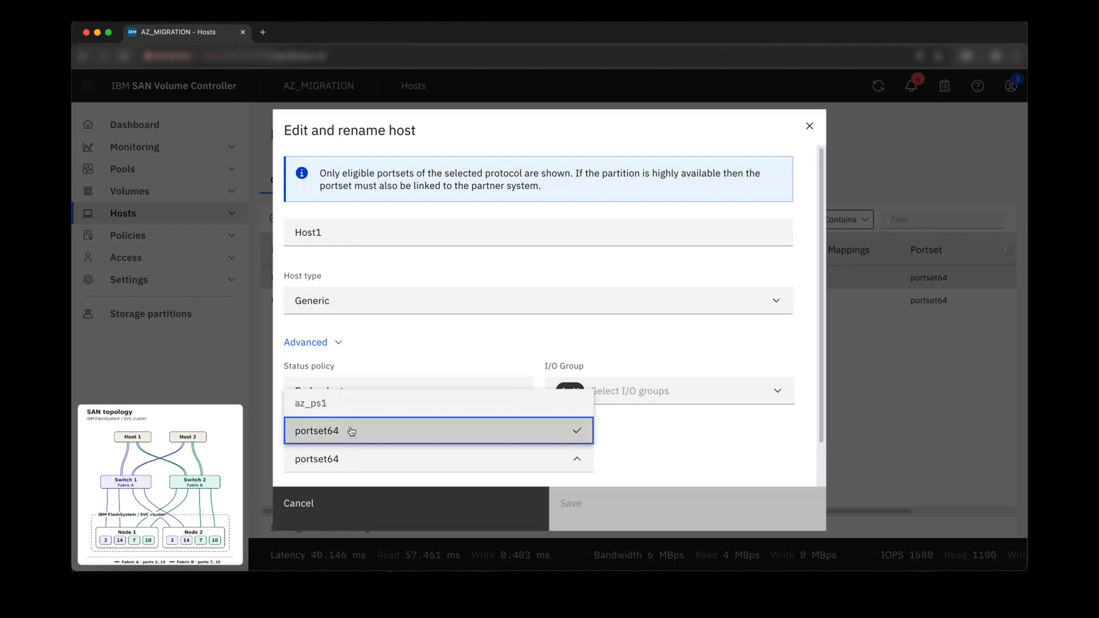
left_click(354, 405)
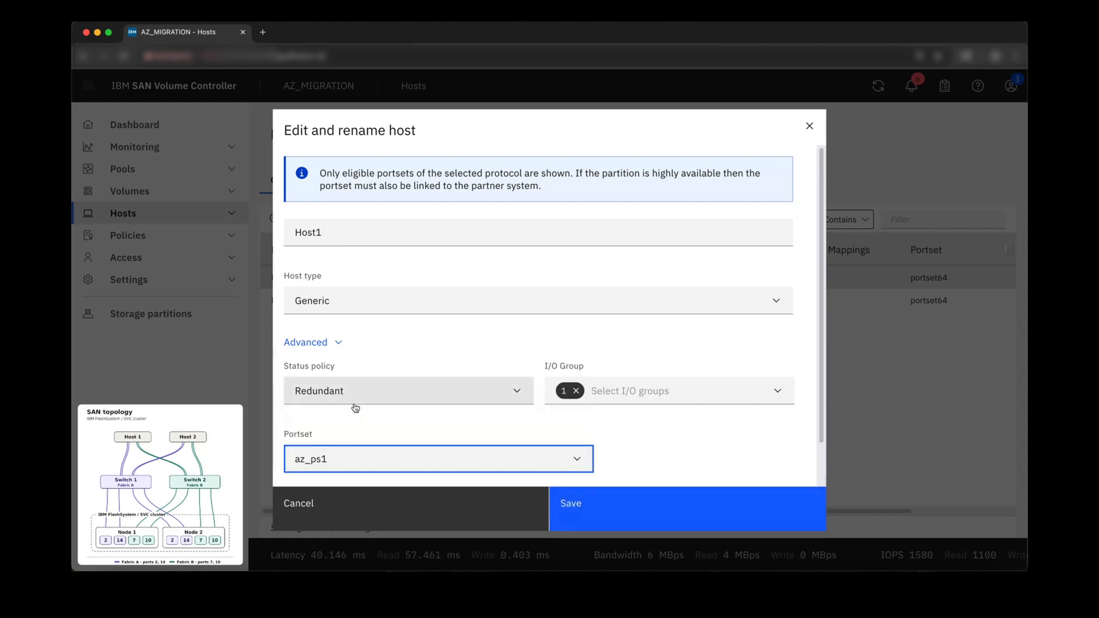
left_click(572, 509)
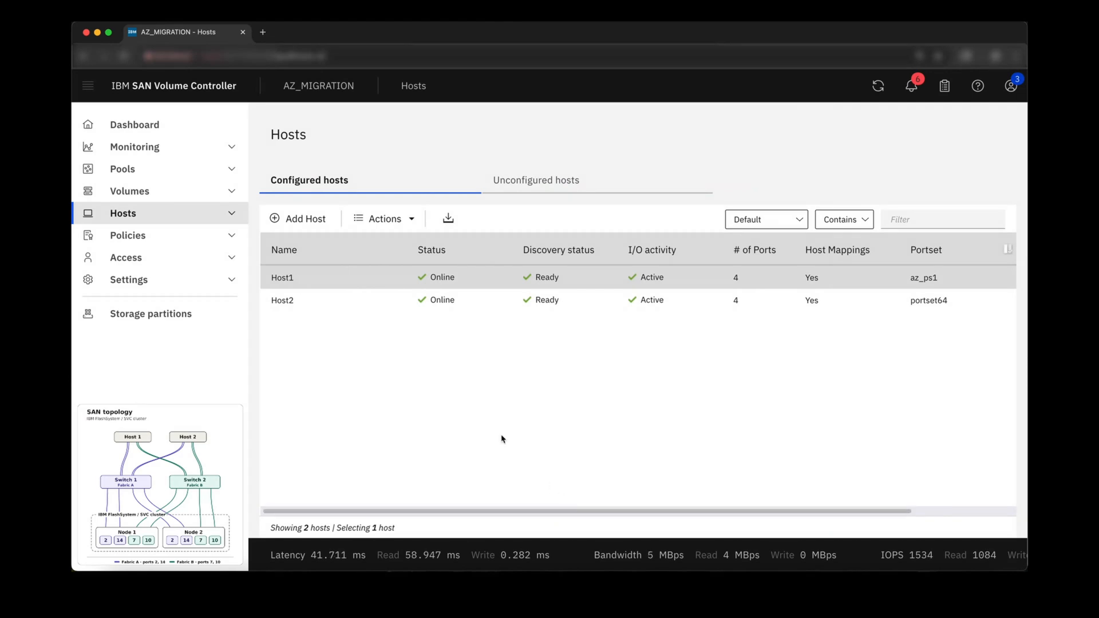
Change Host2's portset to az_ps1 and save
right_click(380, 306)
left_click(399, 336)
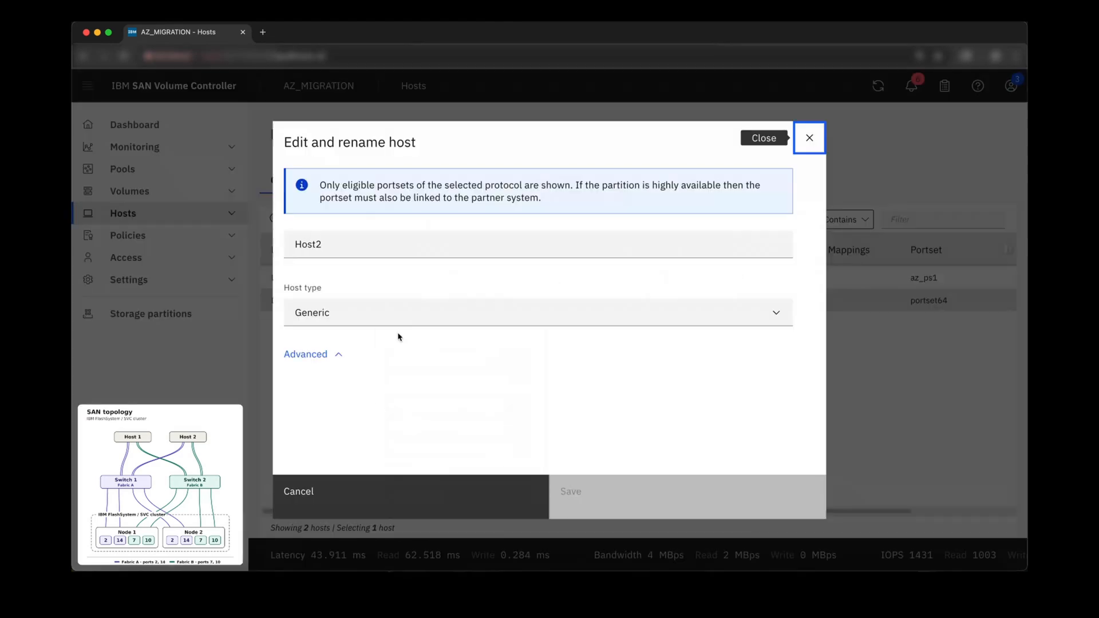
left_click(333, 349)
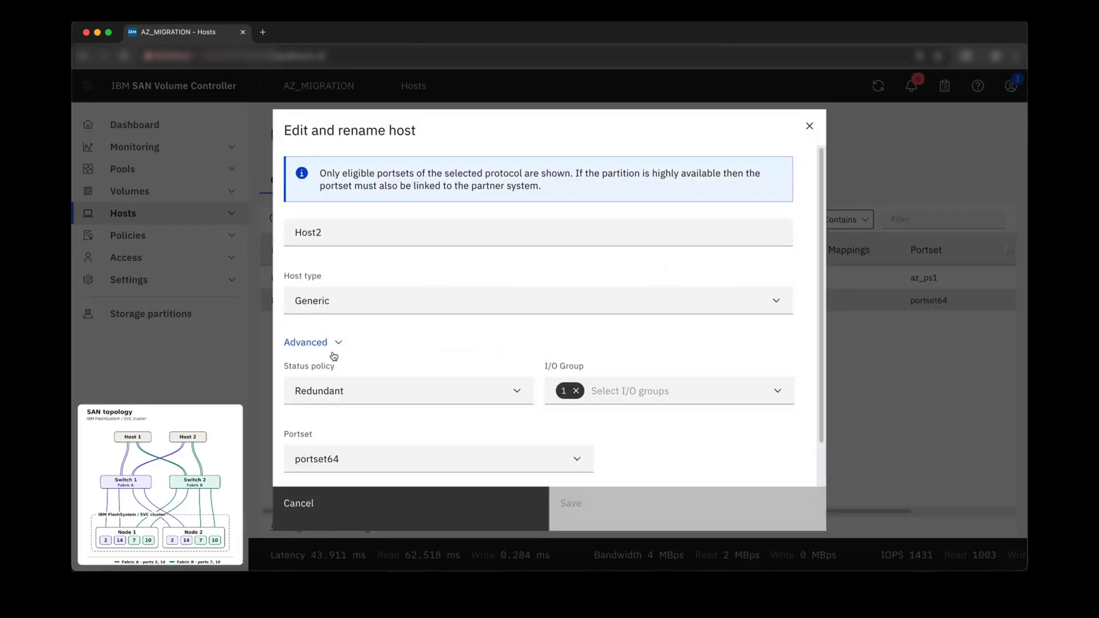
left_click(356, 458)
left_click(383, 405)
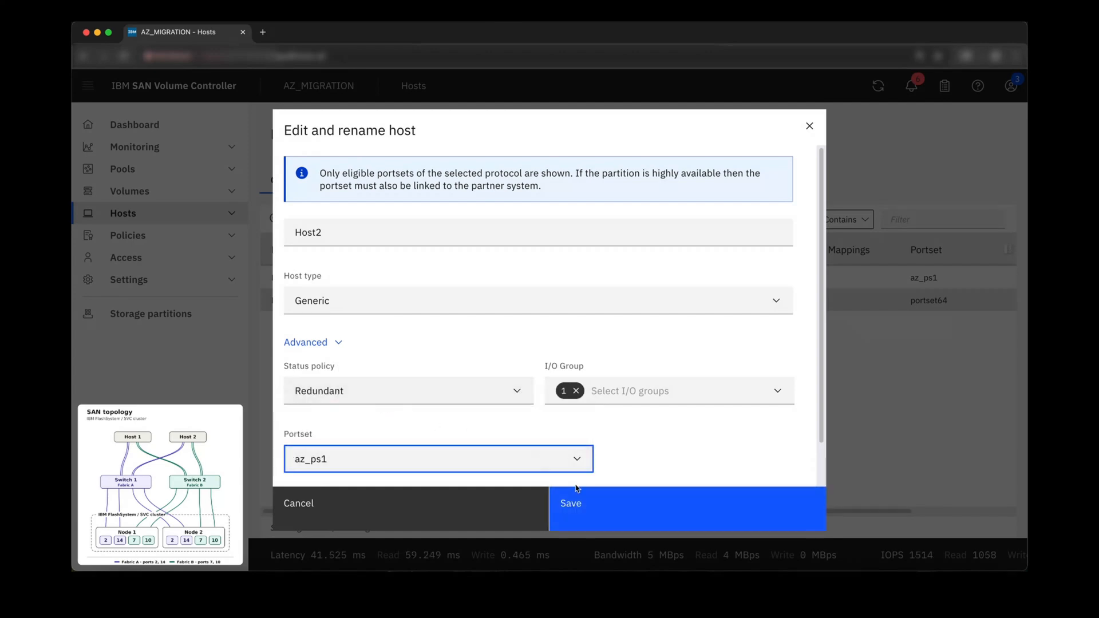
left_click(581, 503)
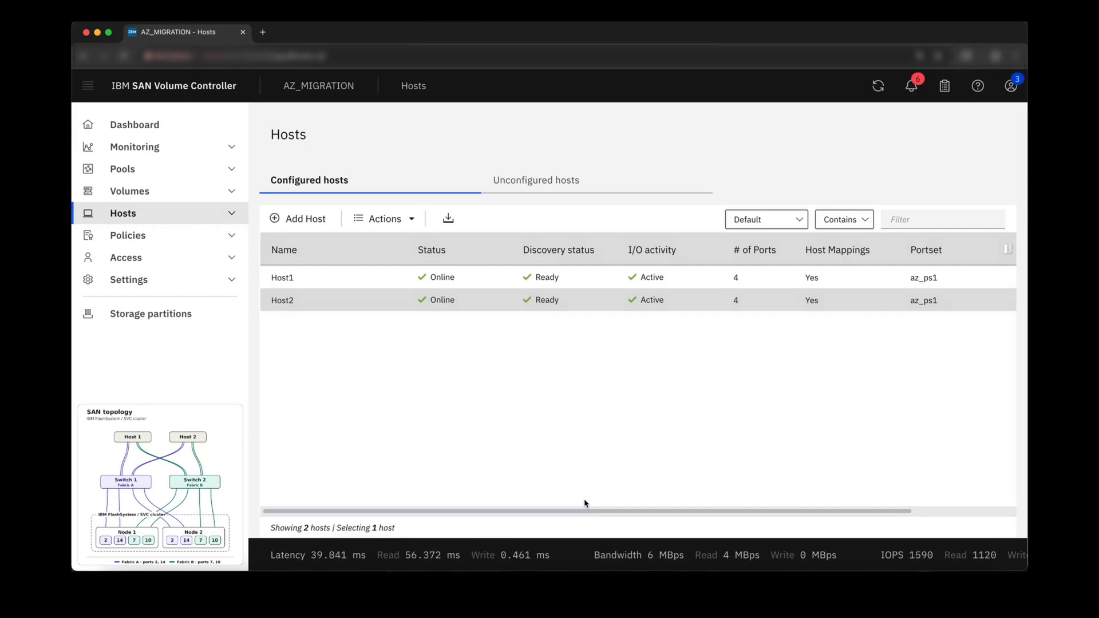
Show the AZ_Mig* zones on both switches with zoneshow "AZ_Mig*"
key("ctrl+Right")
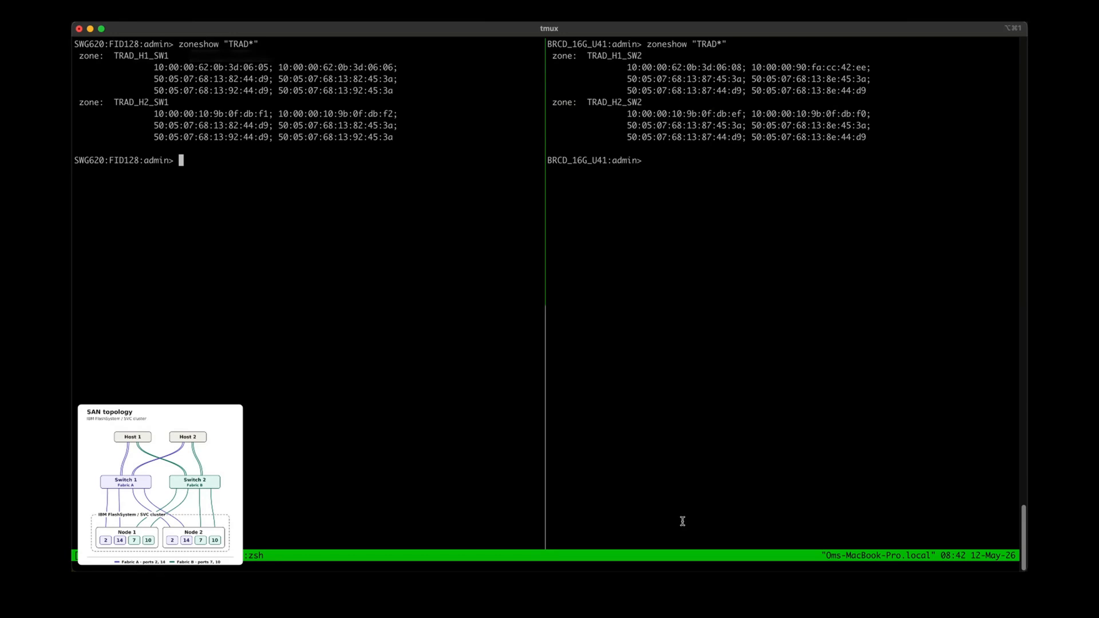
type("zoneshow \"AZ_Mig*\"")
key("Return")
key("ctrl+b")
type("ozoneshow \"AZ_Mig*\"")
key("Return")
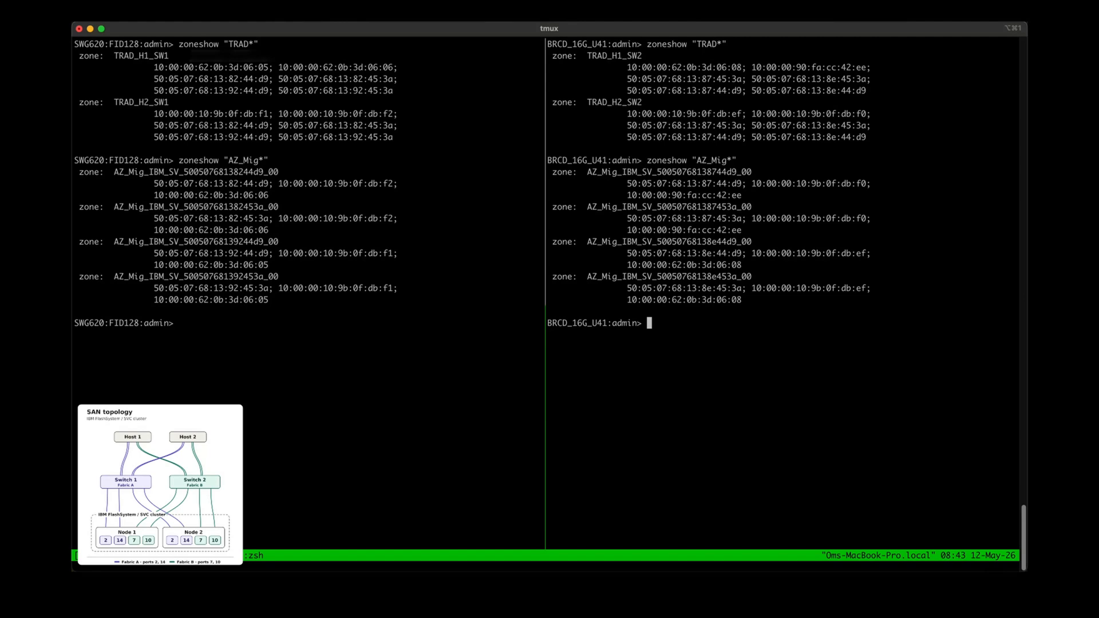
On the 32G switch, remove TRAD_H1_SW1 and TRAD_H2_SW1 from CFG_32G and re-enable CFG_32G
key("ctrl+b")
key("Left")
type("cfgremove \"CFG_32G\", \"TRAD_H1_SW1; TRAD_H2_SW1\"")
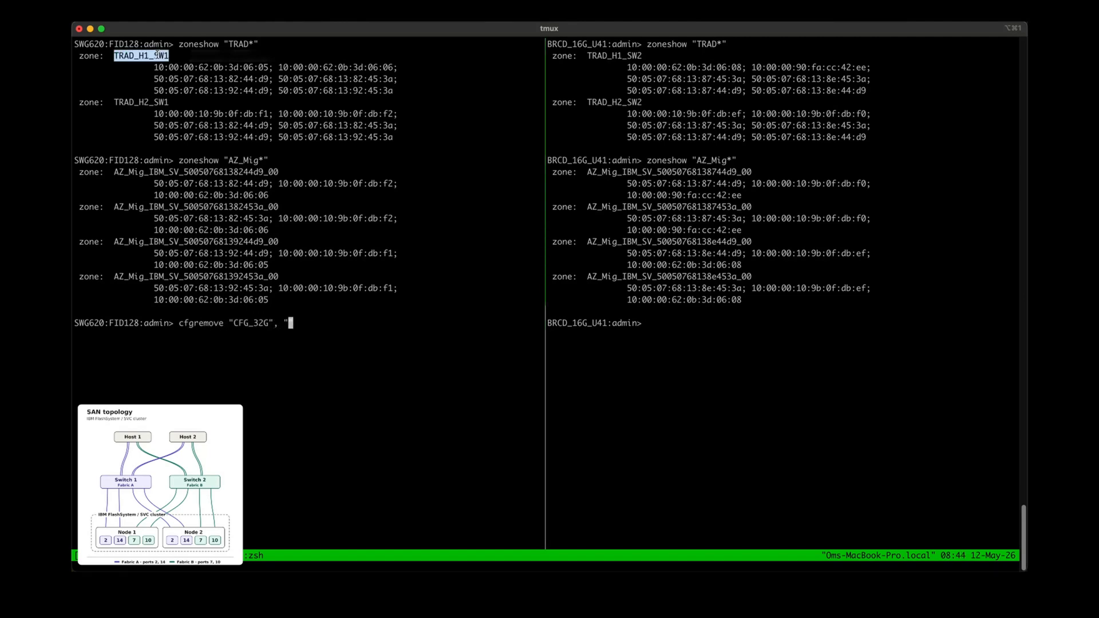
key("Return")
type("cfgenable \"CFG_32G\"")
key("Return")
type("y")
On the 16G switch, remove TRAD_H1_SW2 and TRAD_H2_SW2 from CFG_16G and re-enable CFG_16G
key("Return")
key("ctrl+b")
key("Right")
type("cfgremove \"CFG_16G")
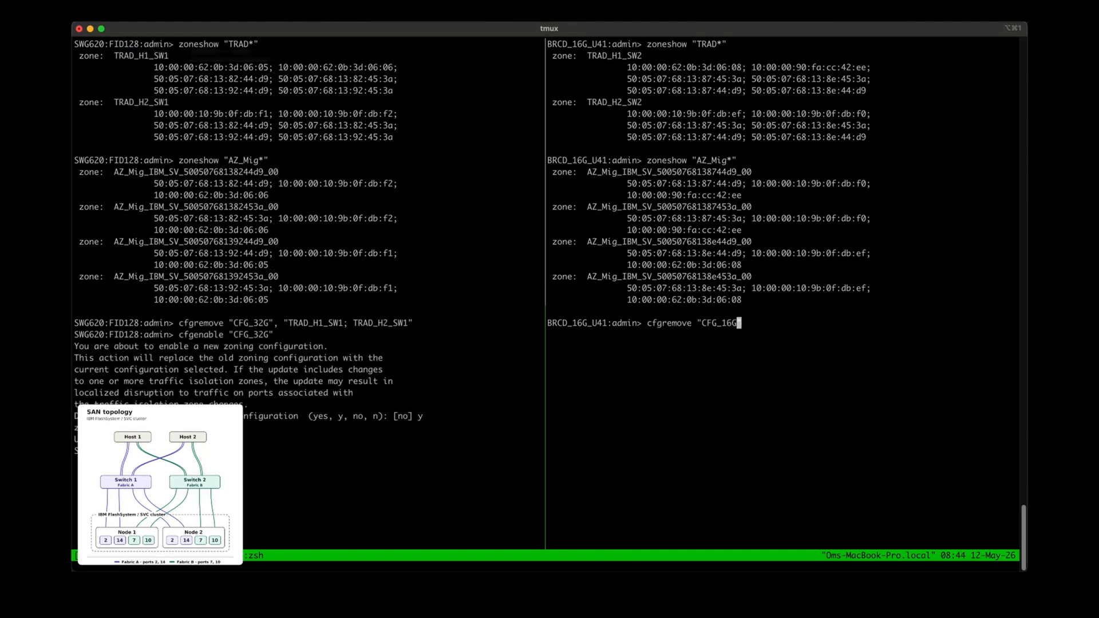
type("\", \"TRAD_H1_SW2; TRAD_H2_SW2\"")
key("Return")
type("cfgenable \"CFG_16G\"")
key("Return")
type("y")
key("Return")
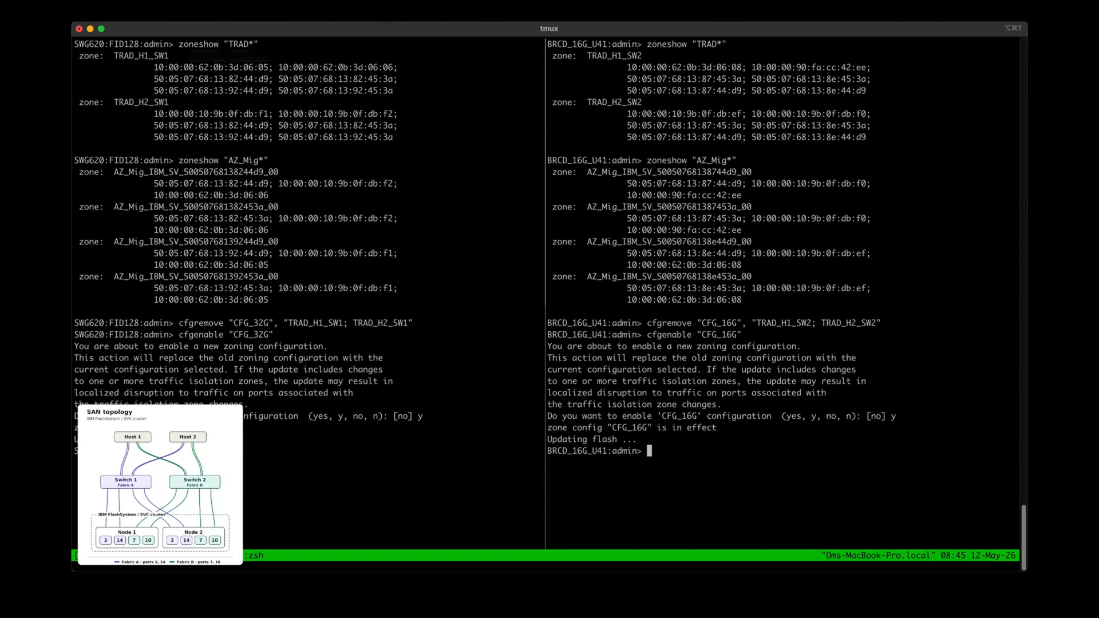
Return to the storage system and open the performance charts
key("ctrl+Left")
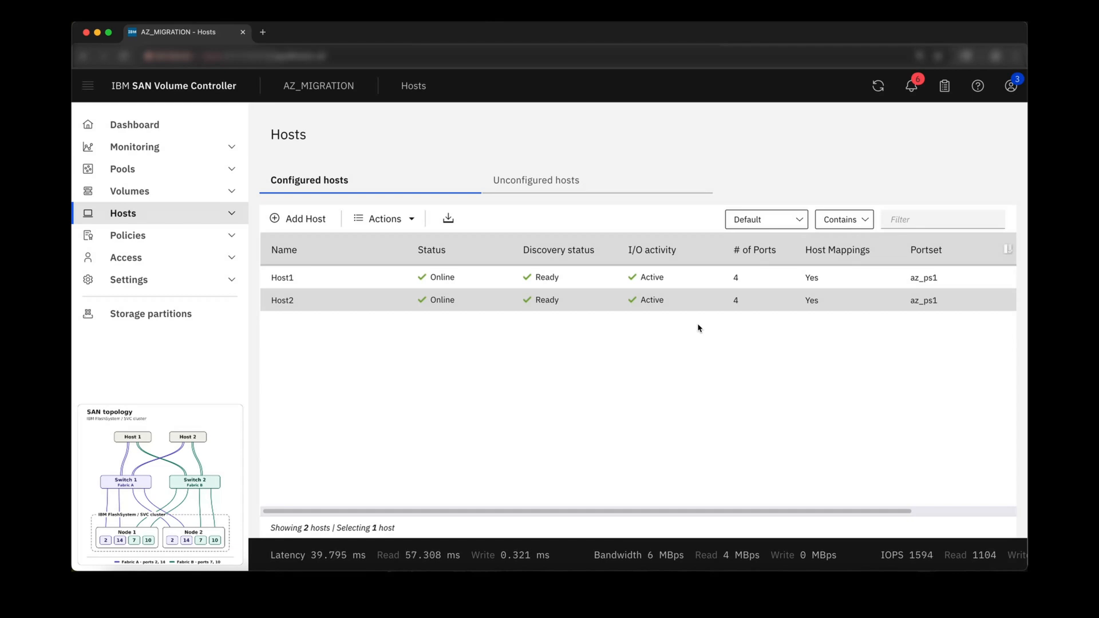
left_click(231, 148)
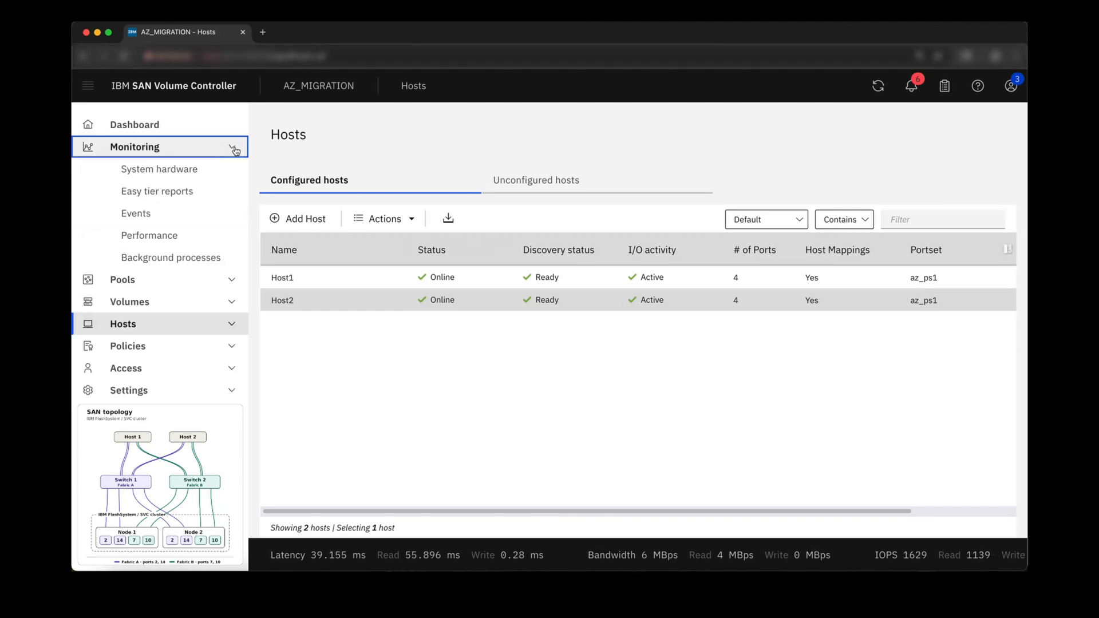
left_click(232, 238)
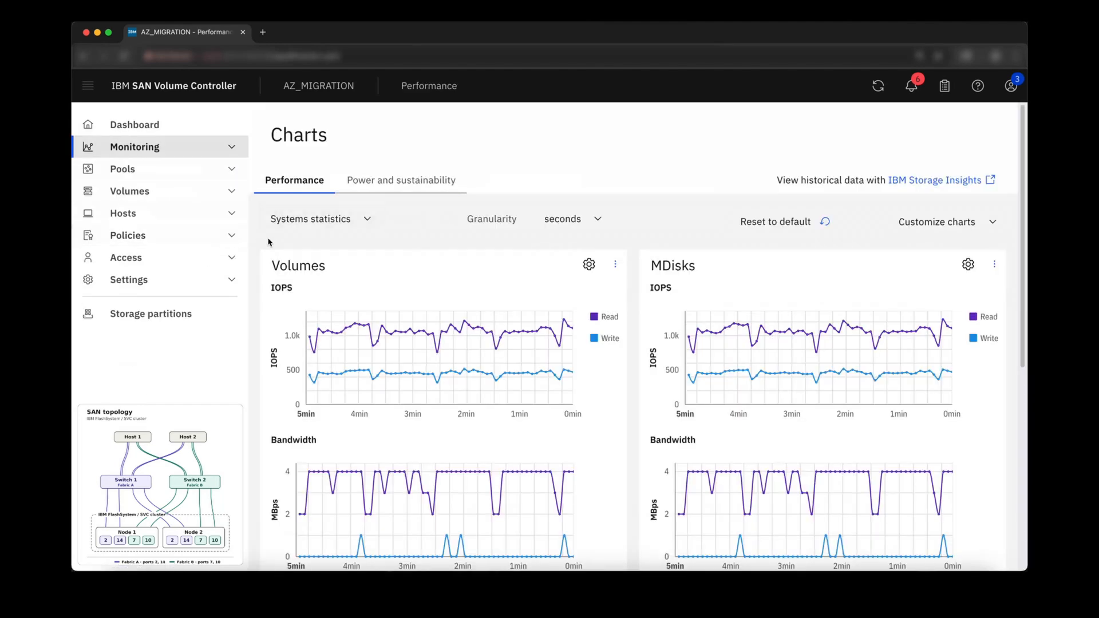